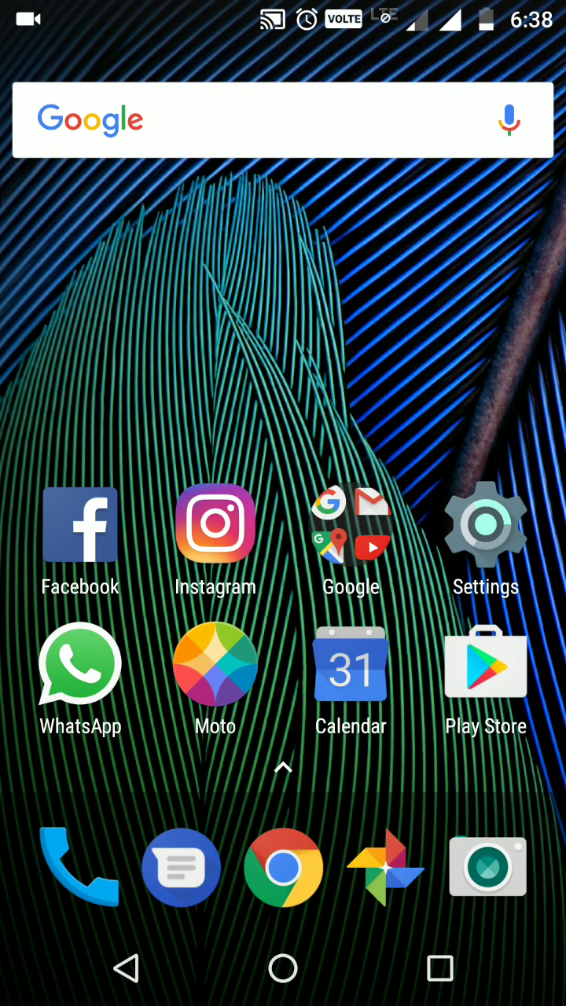
Open the Ultraspeed Wi-Fi password prompt from quick settings with Show password ticked.
drag(444, 38, 298, 338)
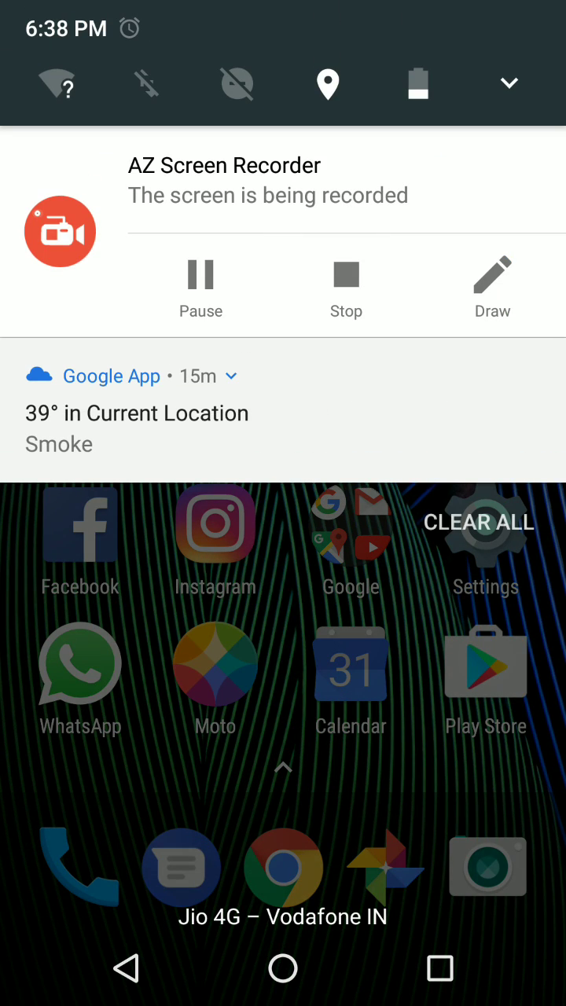
click(53, 90)
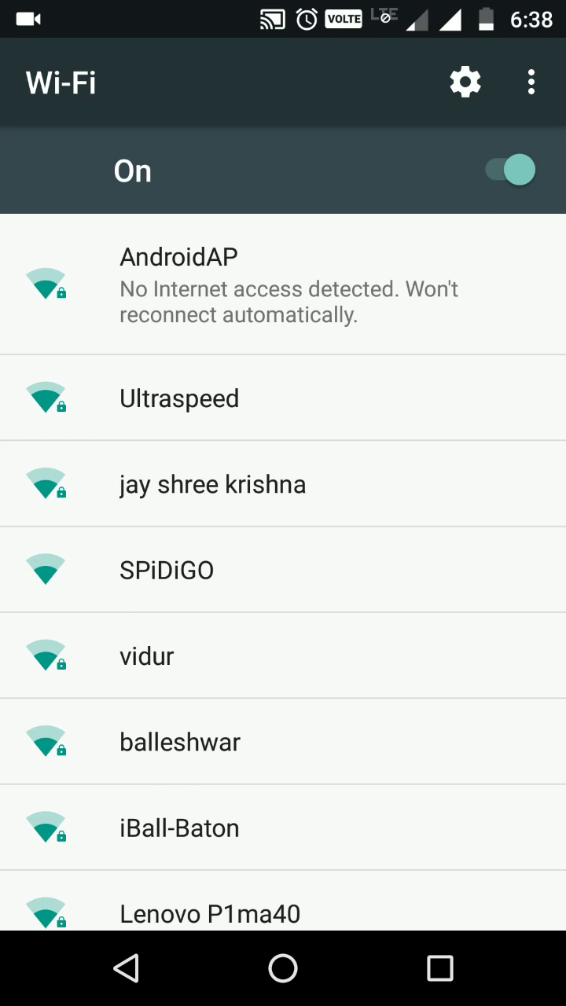
click(179, 393)
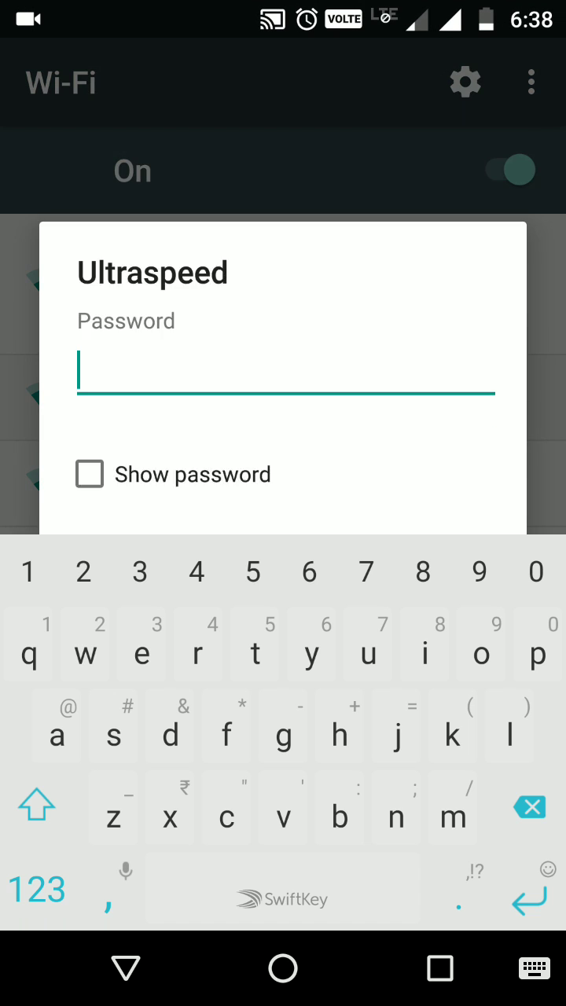
click(90, 315)
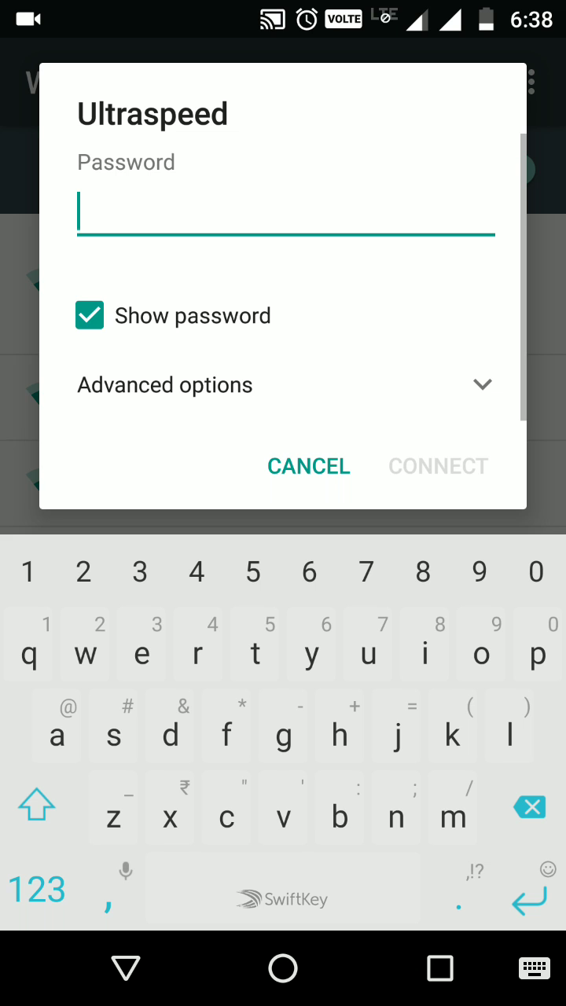
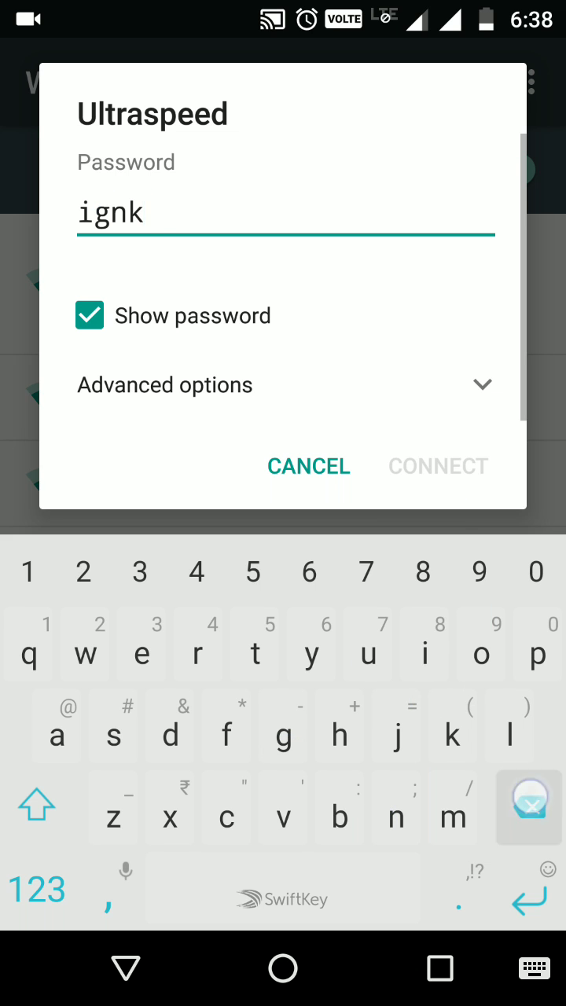
Enter the Wi-Fi network password and connect to Ultraspeed.
click(37, 888)
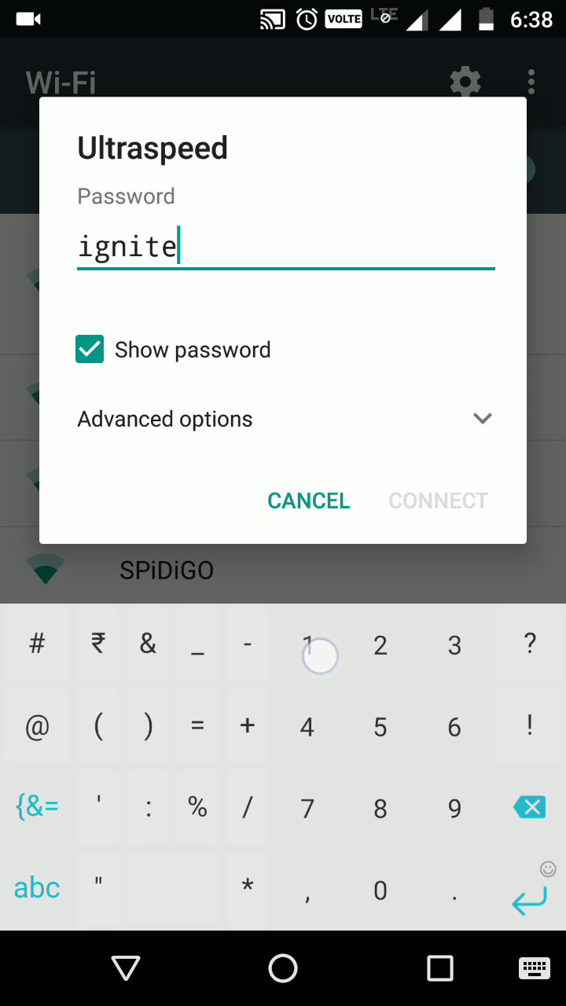
click(438, 500)
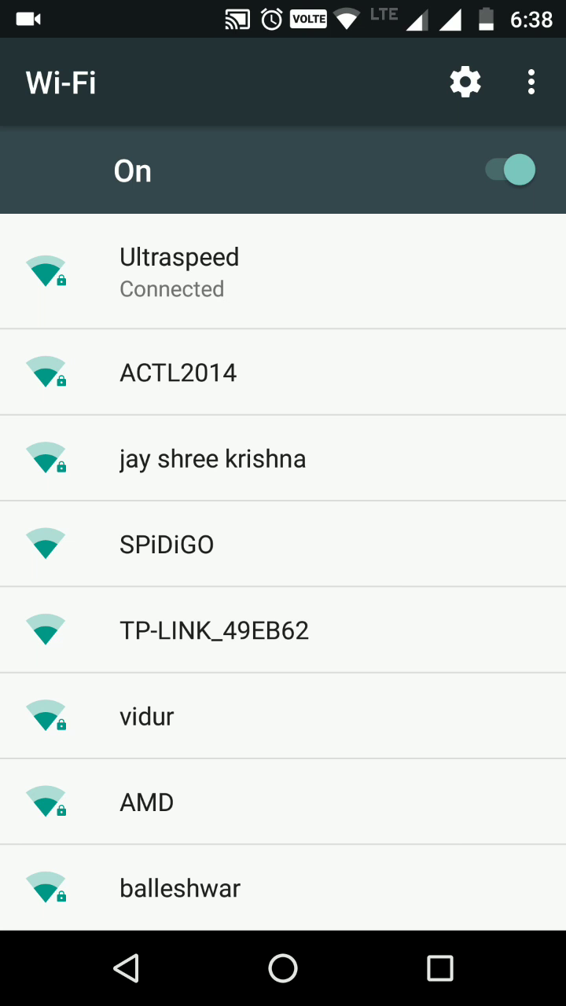
Load the router login page at 192.168.1.1 in Chrome and focus the User Name field.
click(283, 968)
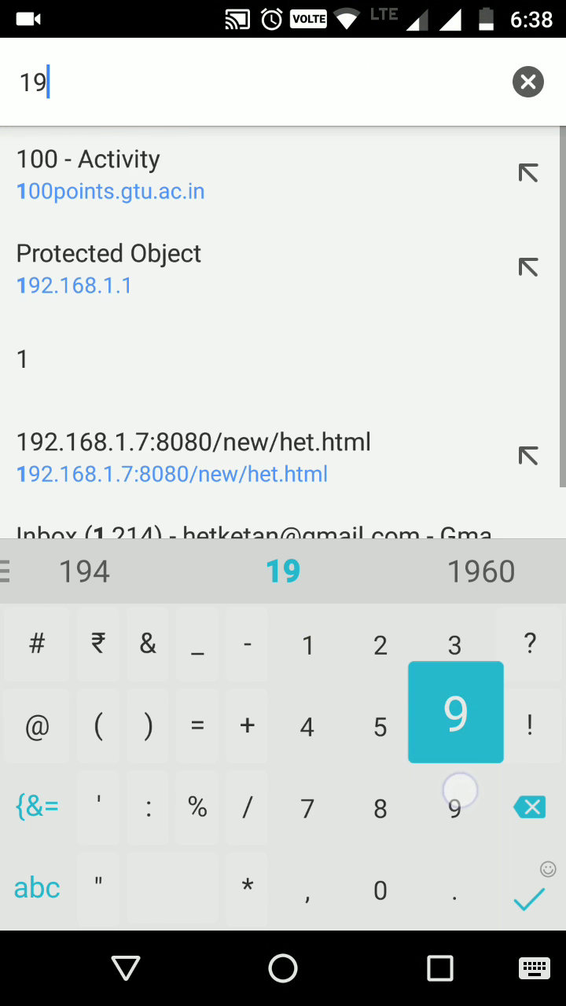
text(2)
click(386, 294)
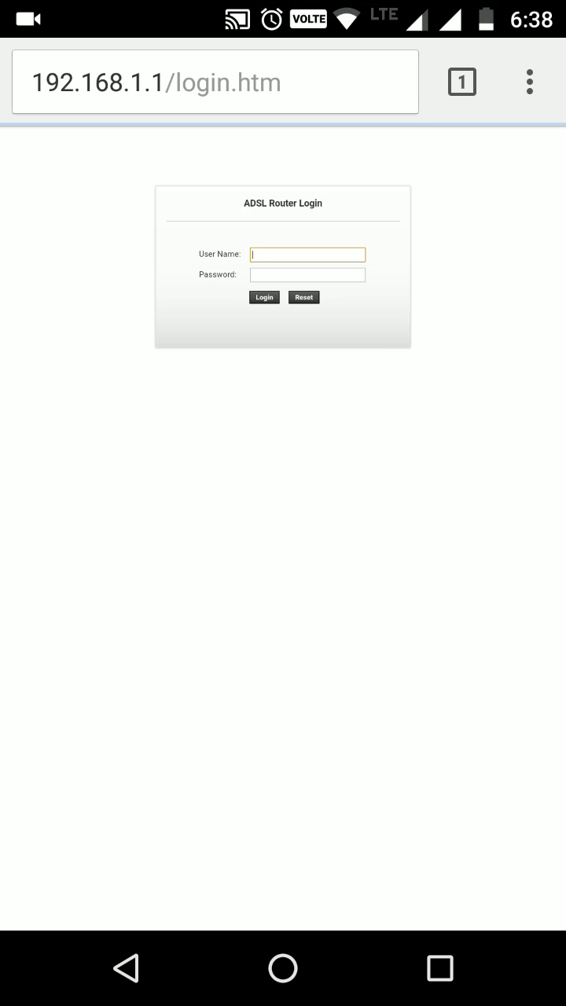
scroll(271, 479, up, 3)
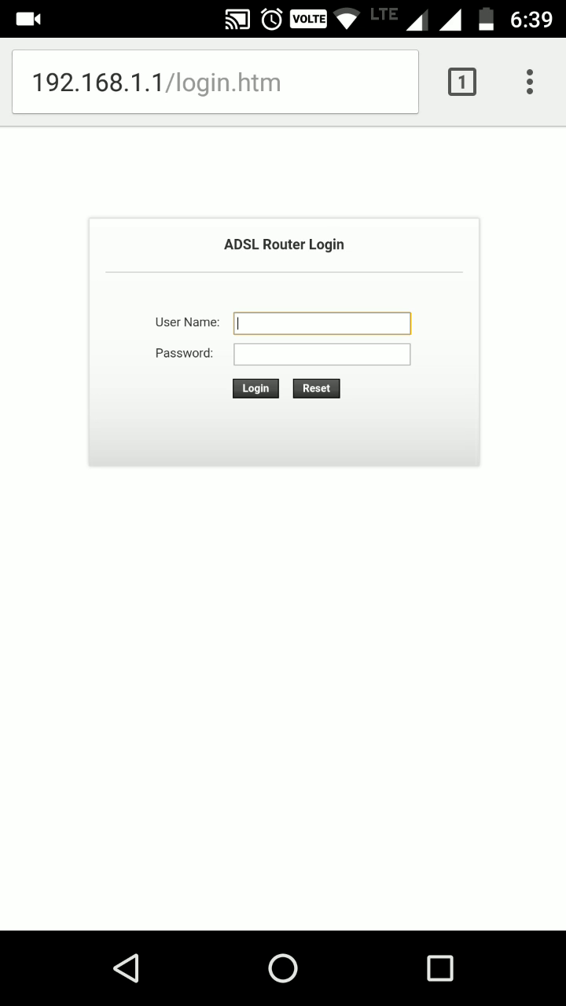
click(388, 332)
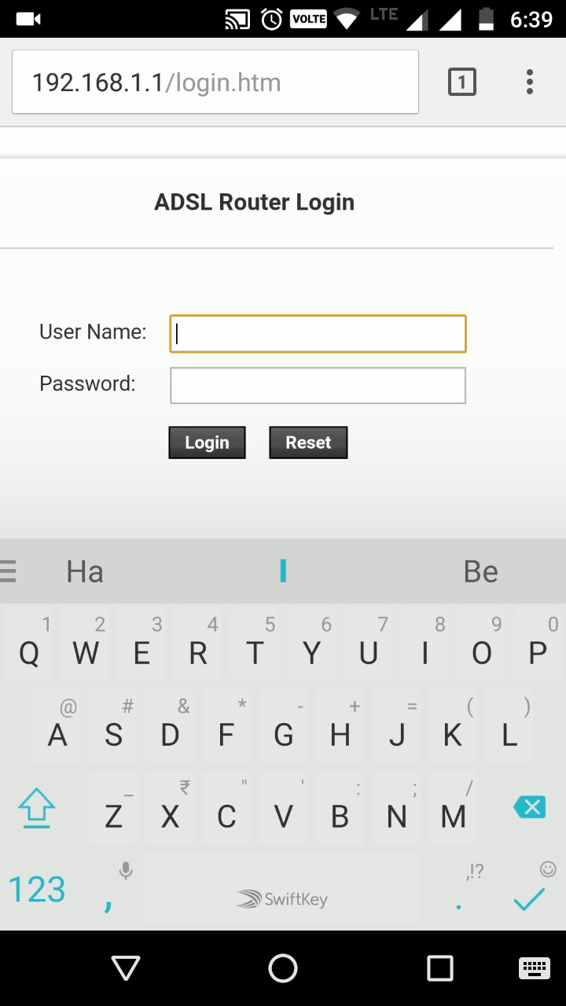
Log in to the Beetel router admin page with the router's user name and password.
click(36, 806)
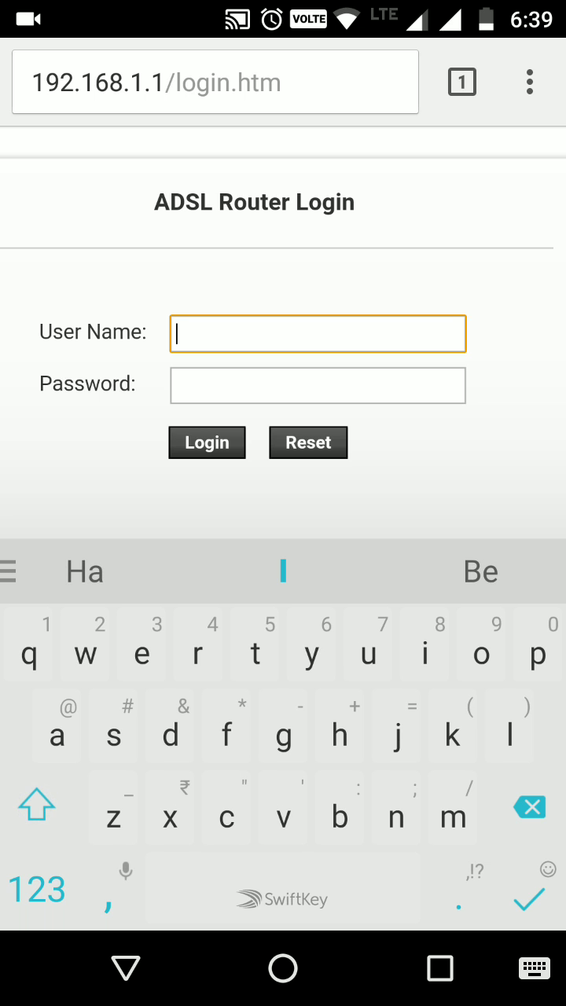
click(416, 392)
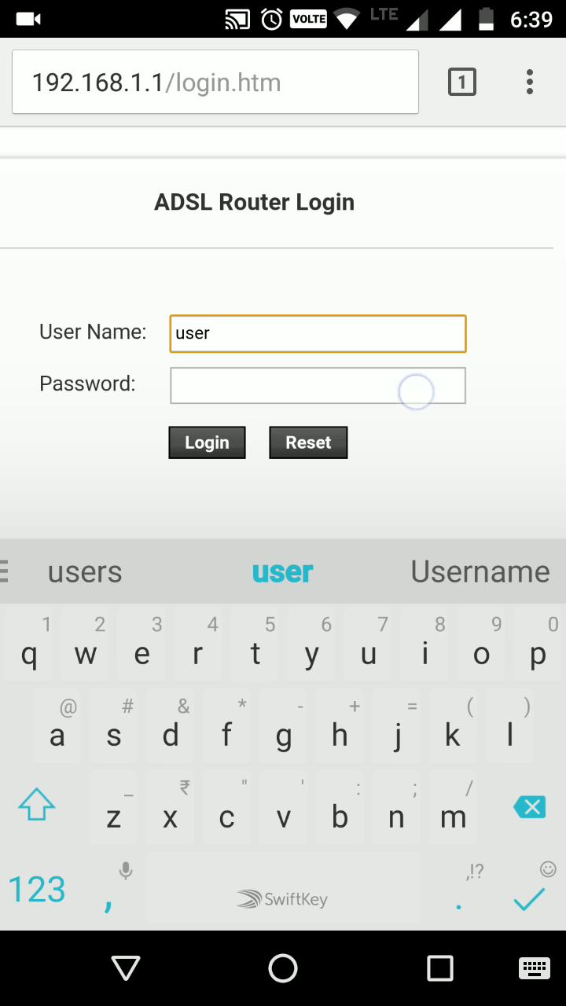
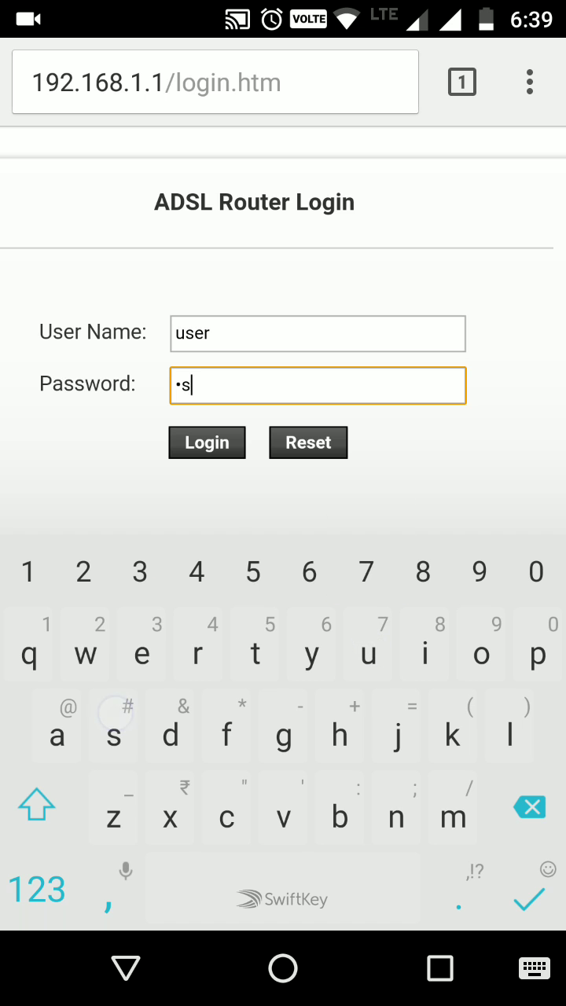
click(207, 443)
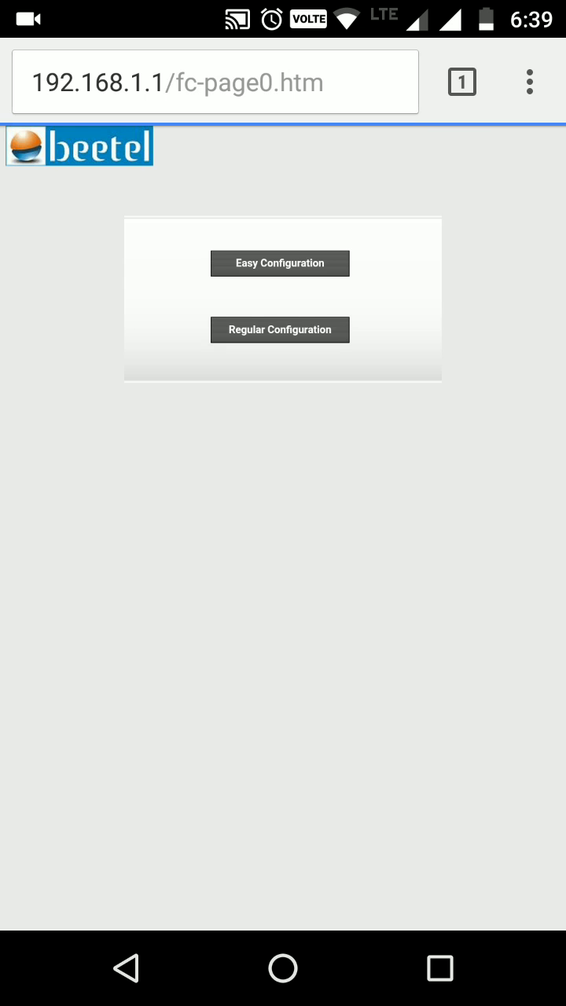
Enter Easy Configuration to reach the WAN Configuration setup page.
scroll(275, 574, up, 3)
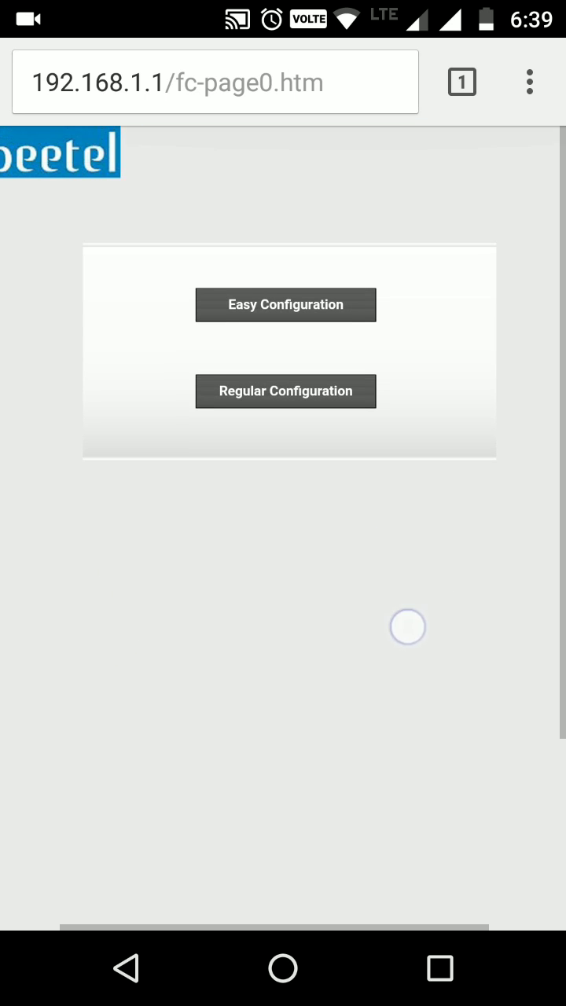
click(343, 303)
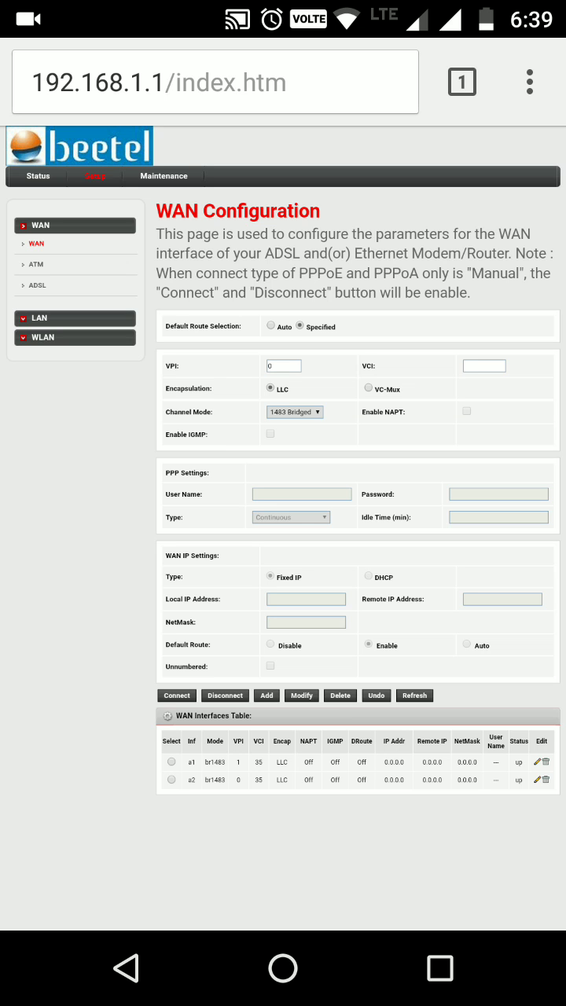
scroll(206, 587, up, 3)
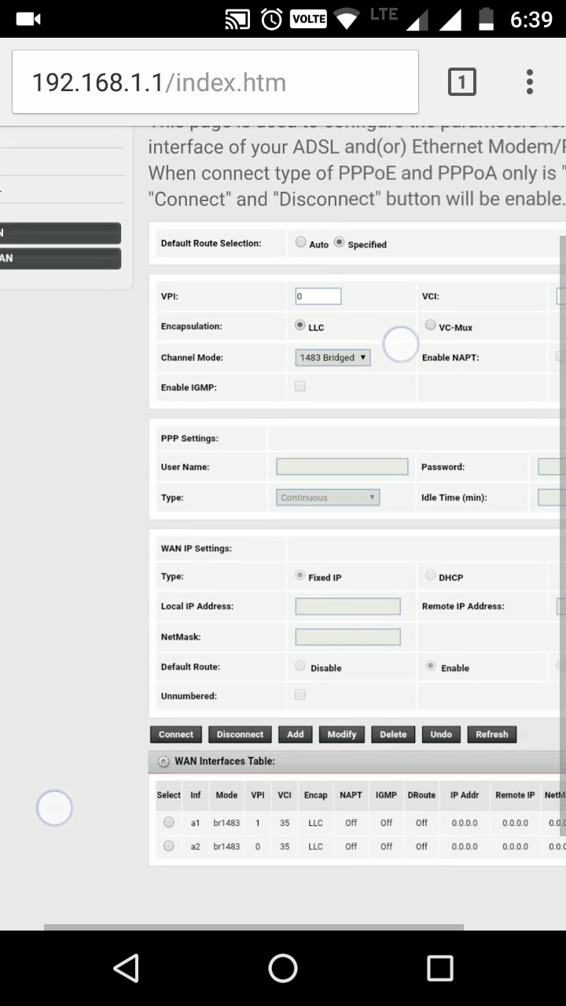
scroll(386, 608, up, 5)
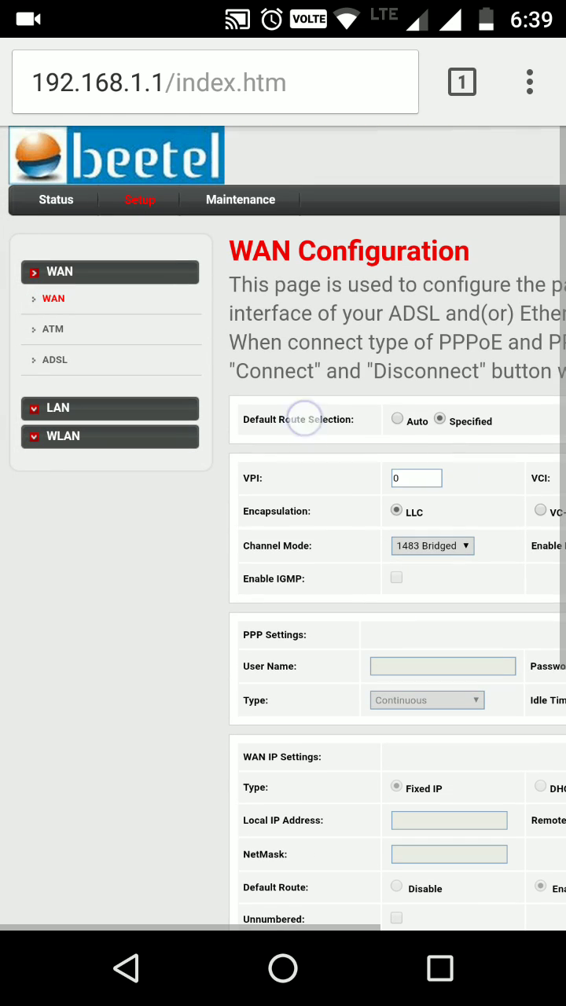
Save the router settings from Maintenance > Backup/Restore, downloading config.img.
click(240, 200)
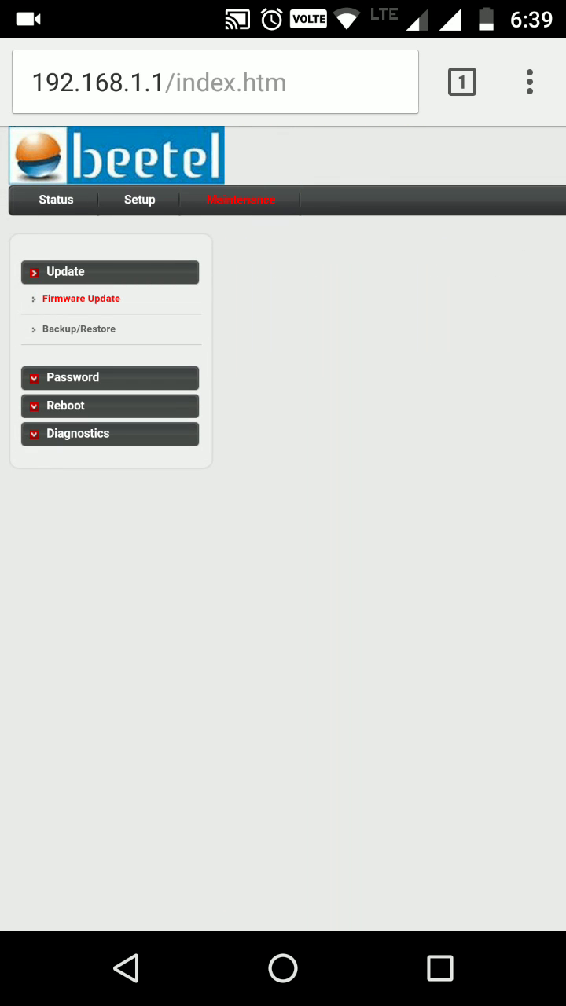
scroll(250, 610, up, 3)
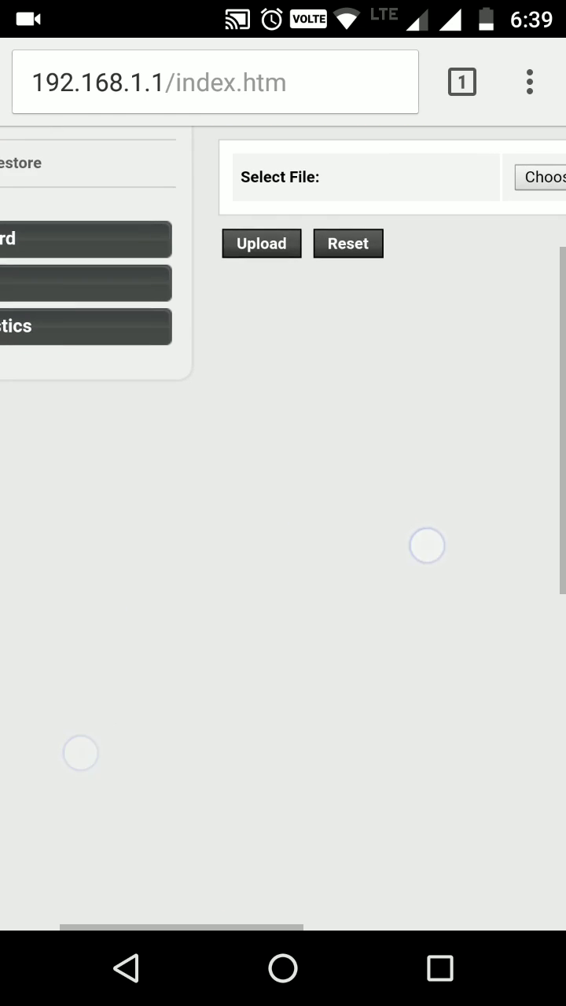
click(145, 228)
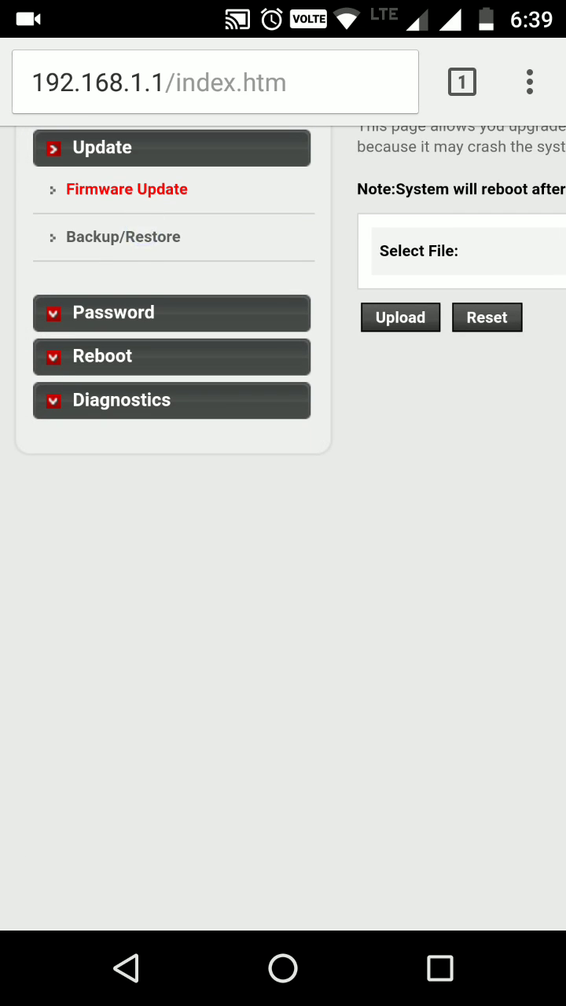
drag(471, 480, 327, 525)
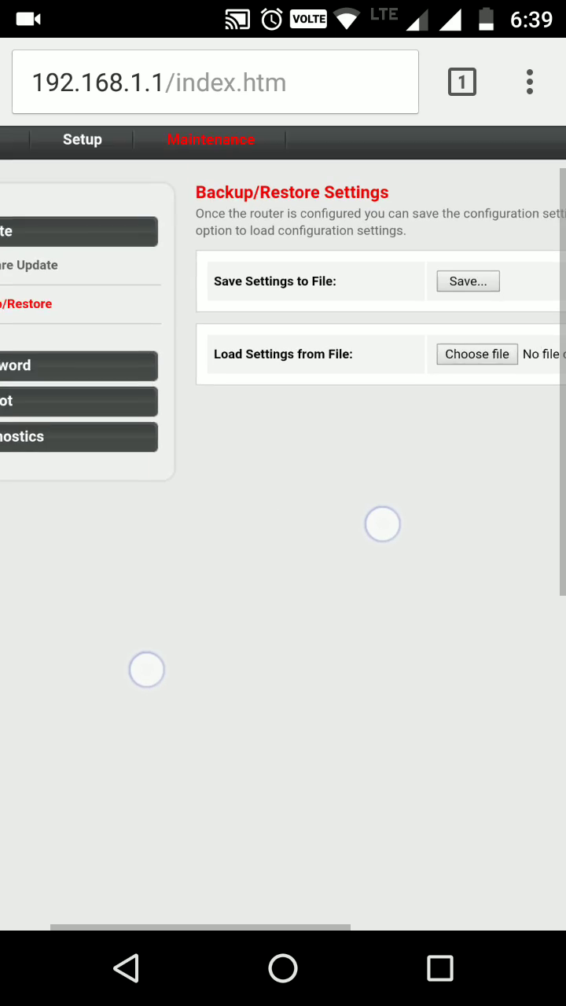
scroll(327, 525, down, 3)
drag(267, 413, 281, 467)
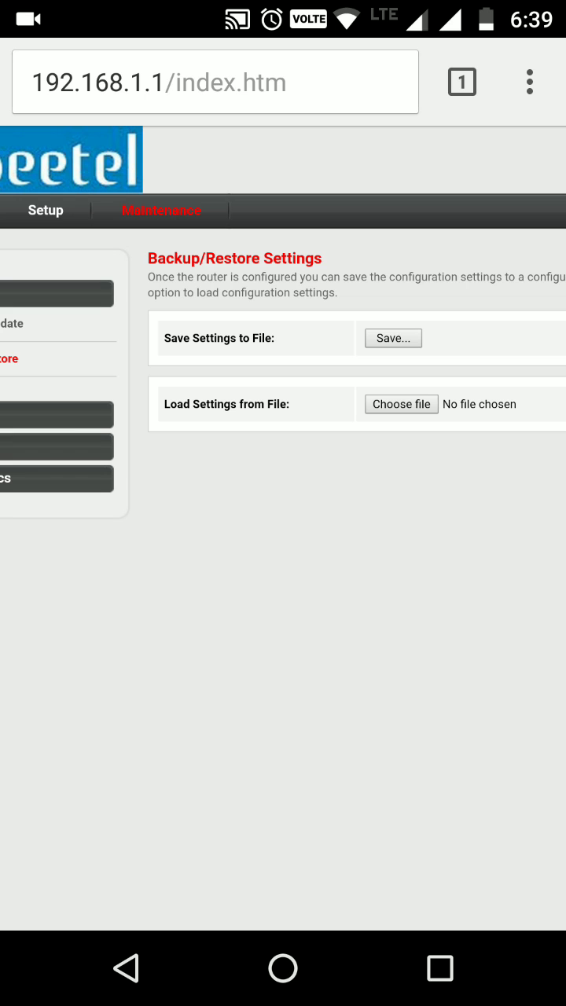
click(397, 340)
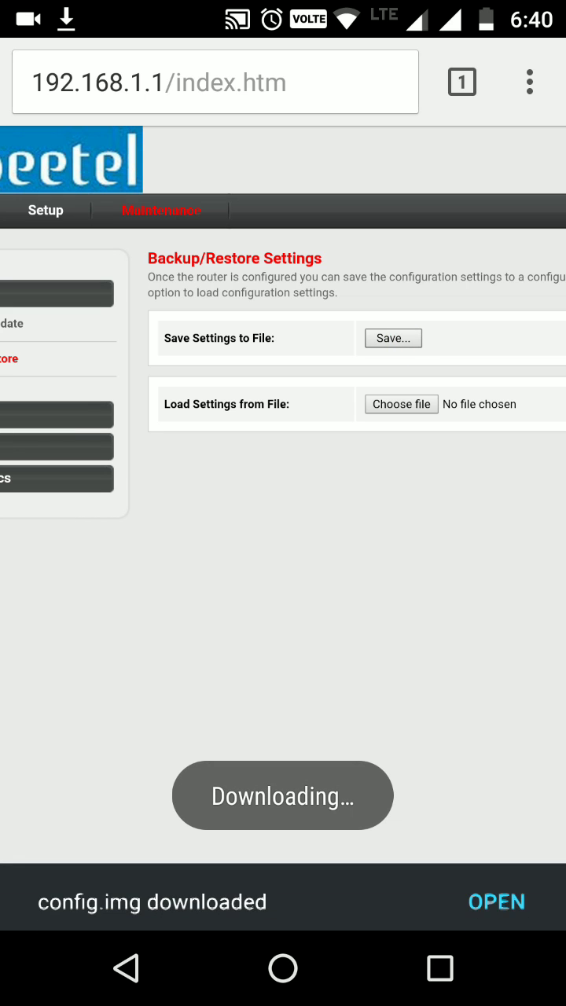
Try opening config.img from the download notification and dismiss the cannot-open error.
mouse_move(303, 16)
mouse_down()
mouse_move(303, 383)
mouse_move(296, 589)
mouse_up()
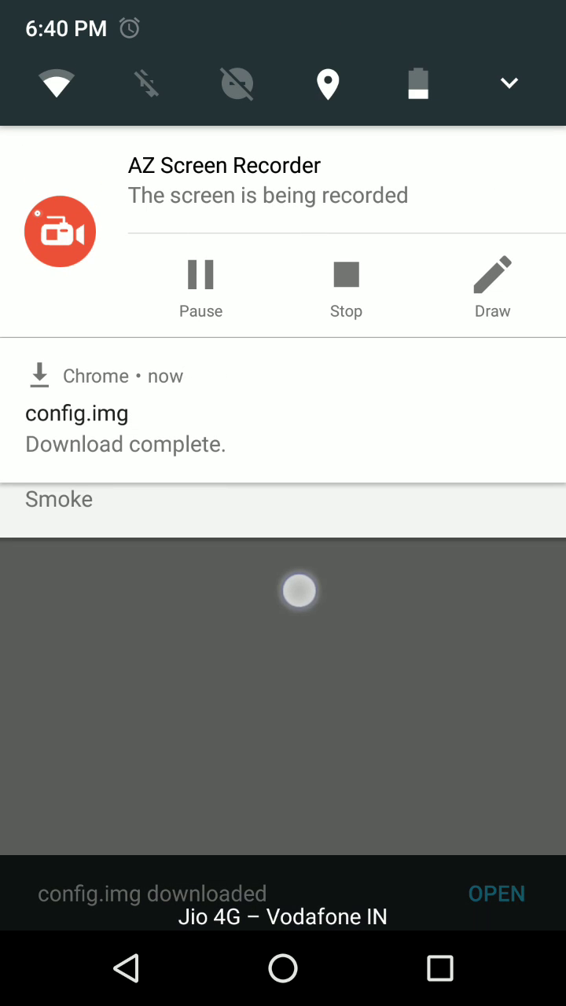
click(427, 400)
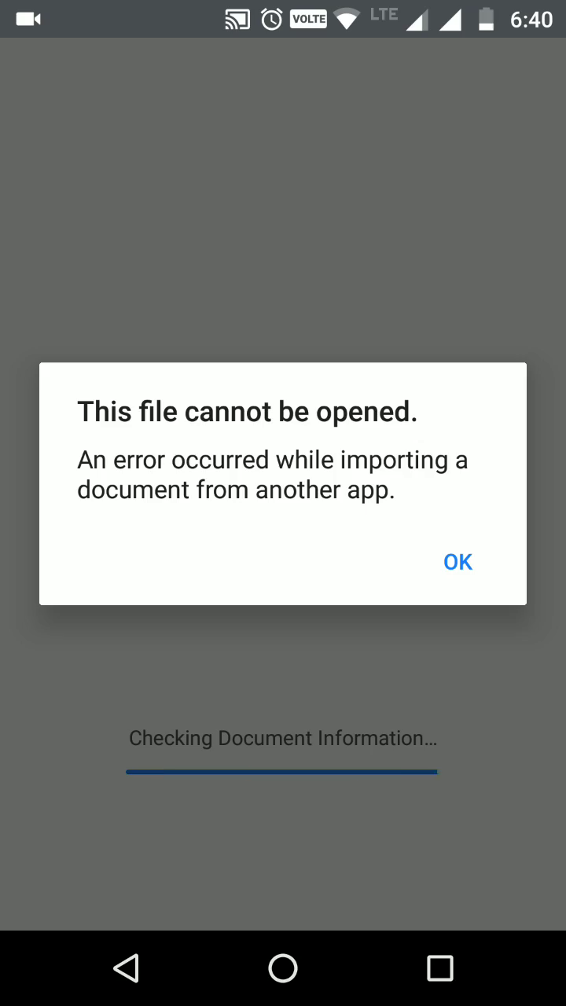
click(458, 561)
Open the Downloads app and select the config.img file.
click(283, 968)
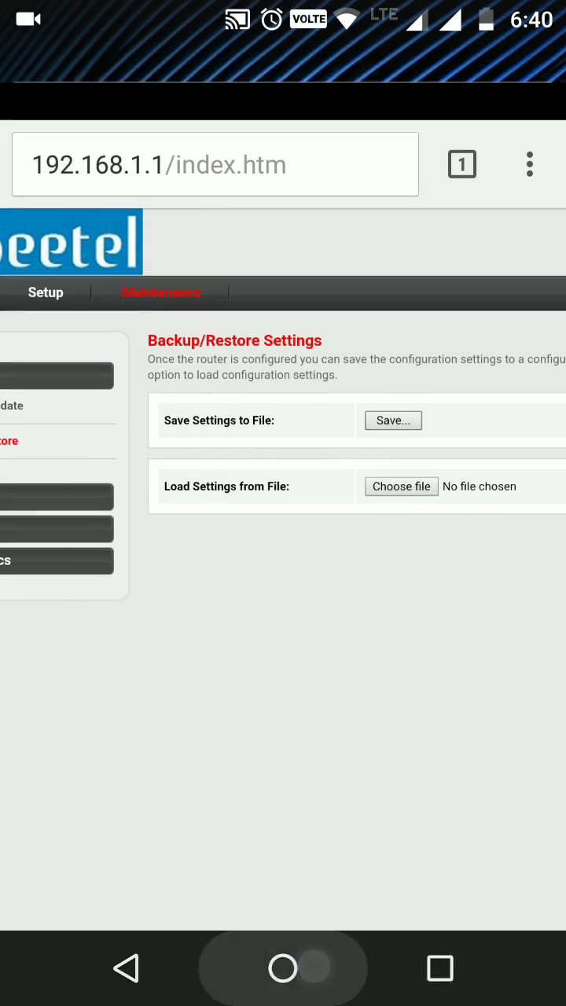
drag(283, 864, 283, 471)
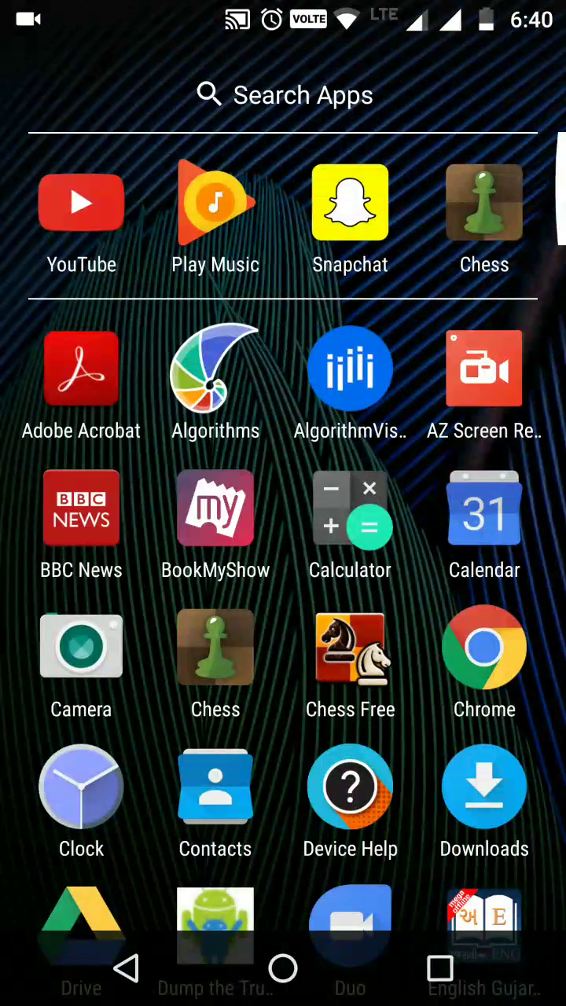
click(484, 785)
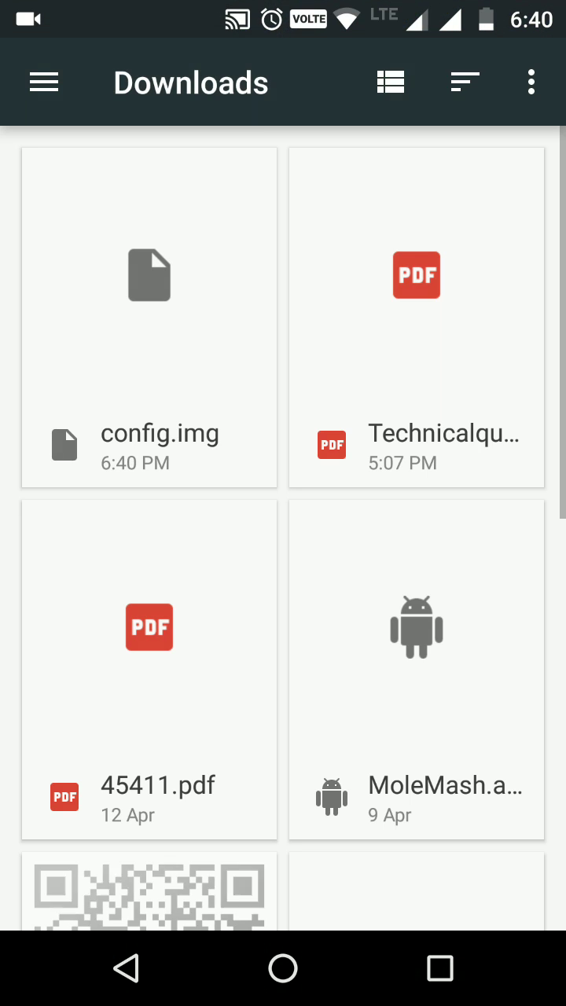
click(216, 378)
Rename config.img to config.txt.
click(531, 83)
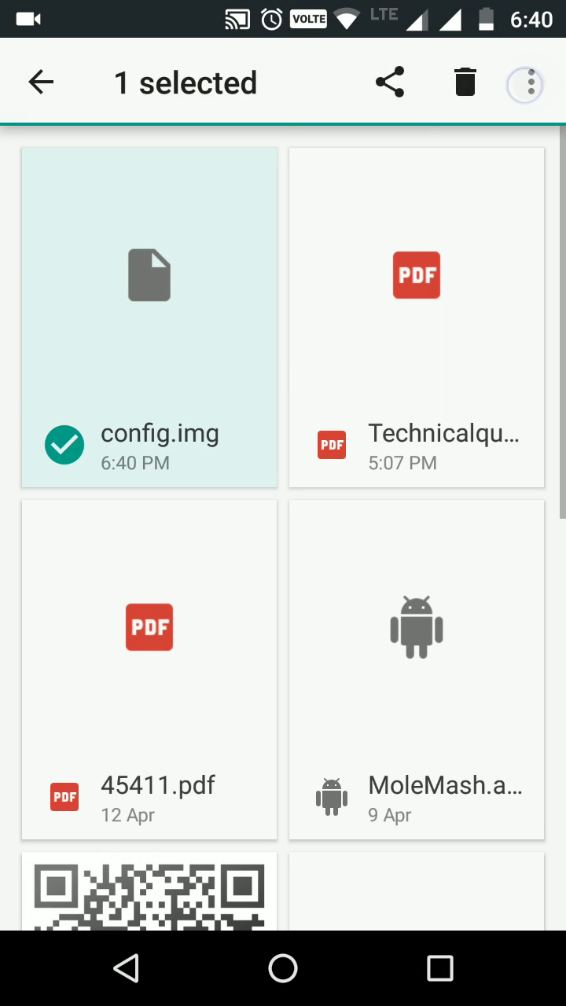
click(476, 323)
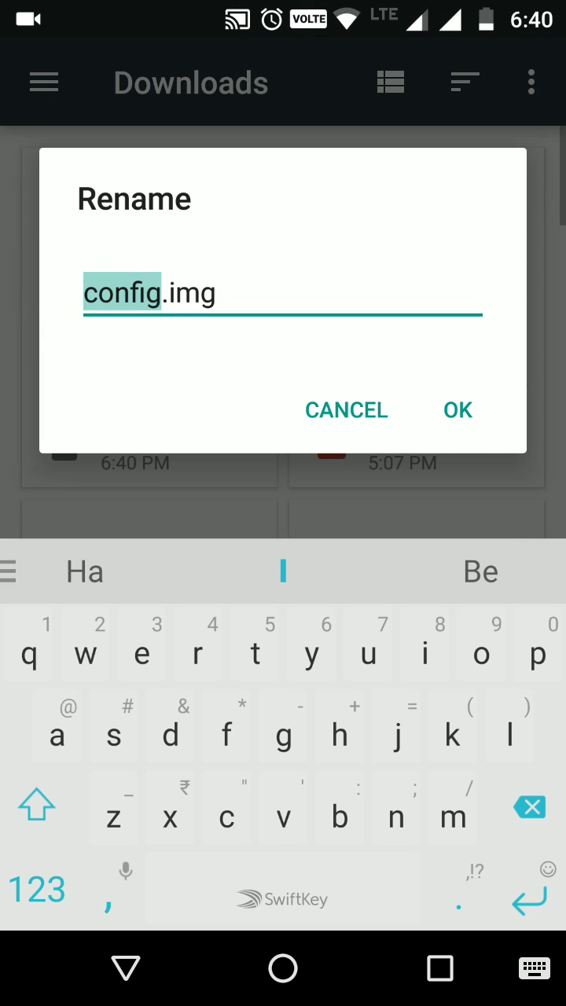
click(402, 279)
key(BackSpace)
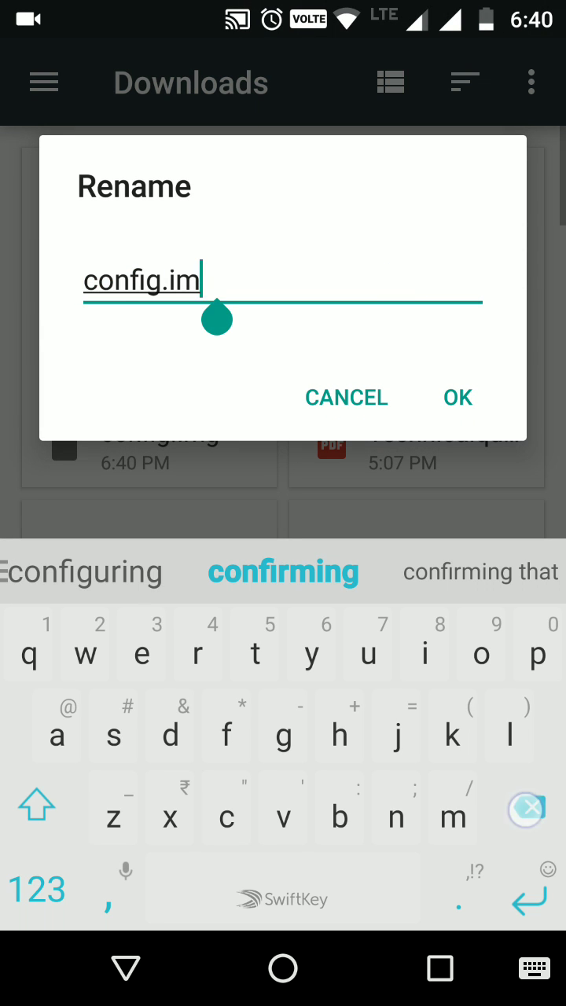
key(BackSpace)
key(BackSpace)
text(tz)
key(BackSpace)
text(x)
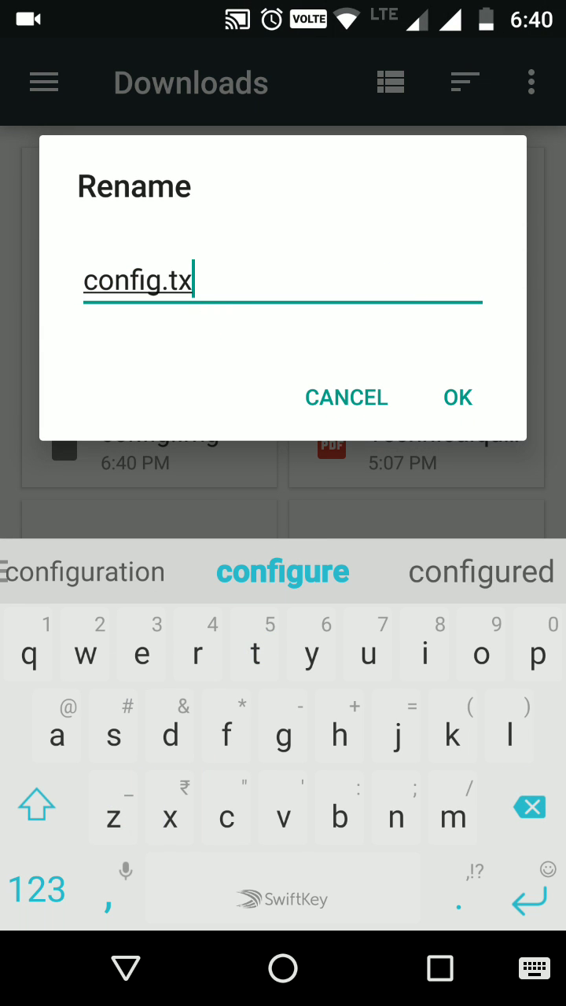
text(t)
click(472, 397)
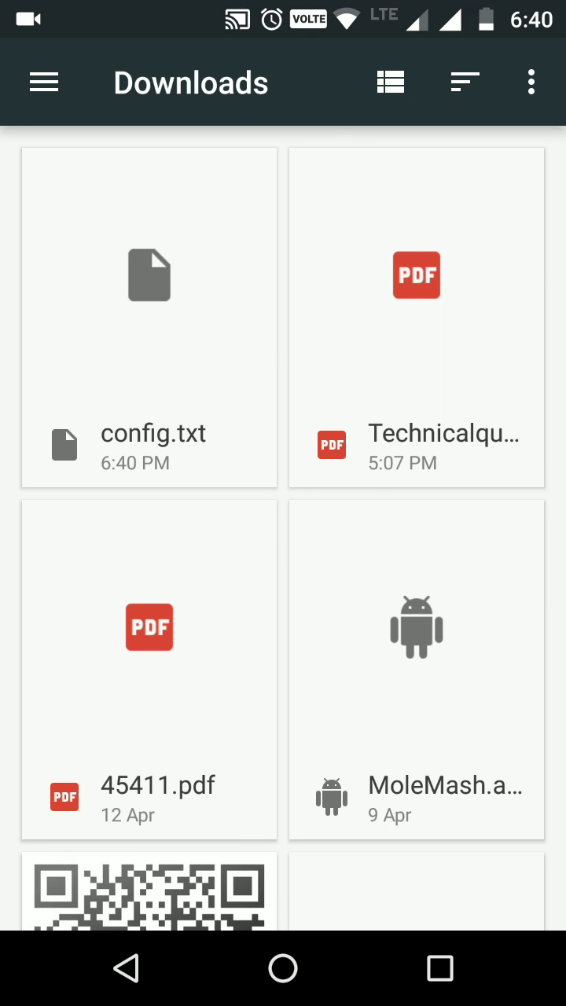
Open config.txt in the text editor and close the ad banner.
click(149, 314)
click(32, 157)
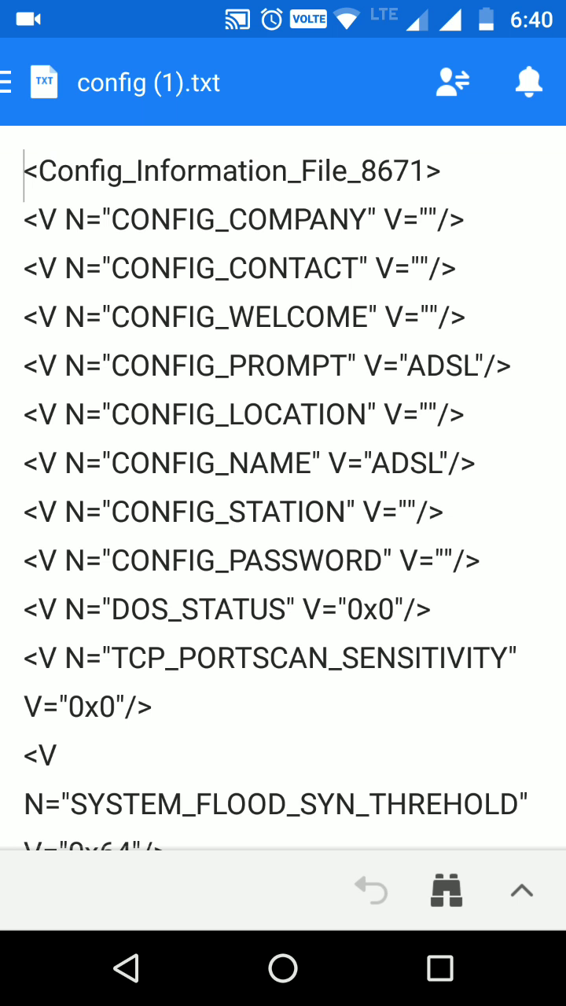
drag(377, 692, 452, 464)
Scroll down to the WLAN_WPA_PSK line holding the Wi-Fi password.
scroll(353, 699, down, 3)
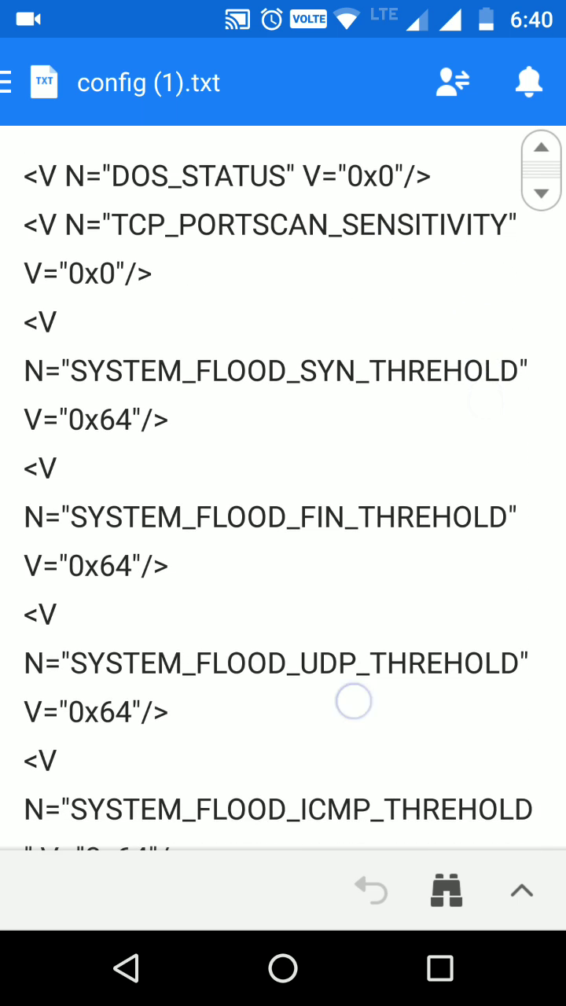
scroll(359, 617, down, 1)
scroll(349, 680, down, 3)
scroll(349, 679, down, 3)
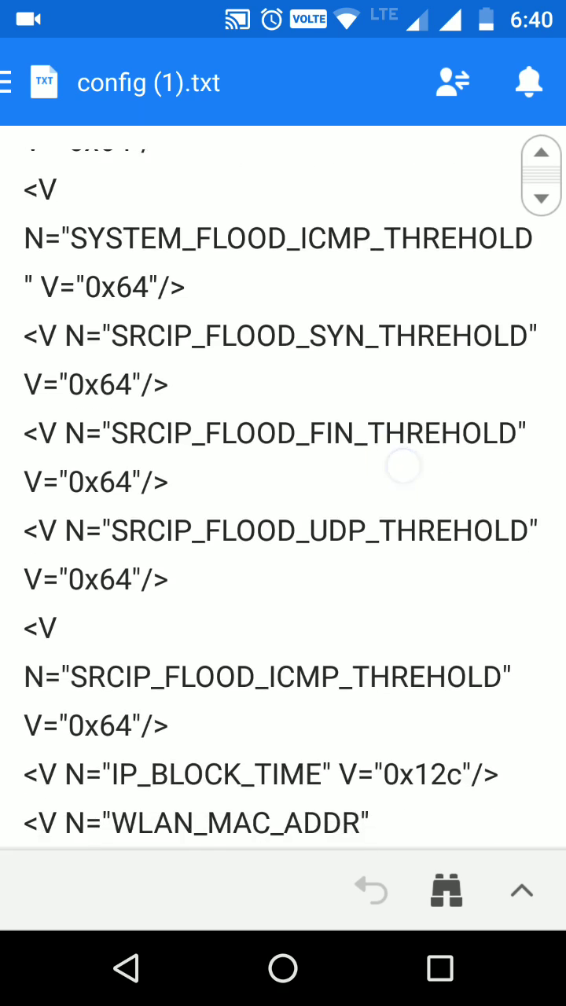
scroll(406, 467, down, 2)
scroll(427, 480, down, 3)
scroll(422, 465, down, 1)
scroll(359, 703, down, 1)
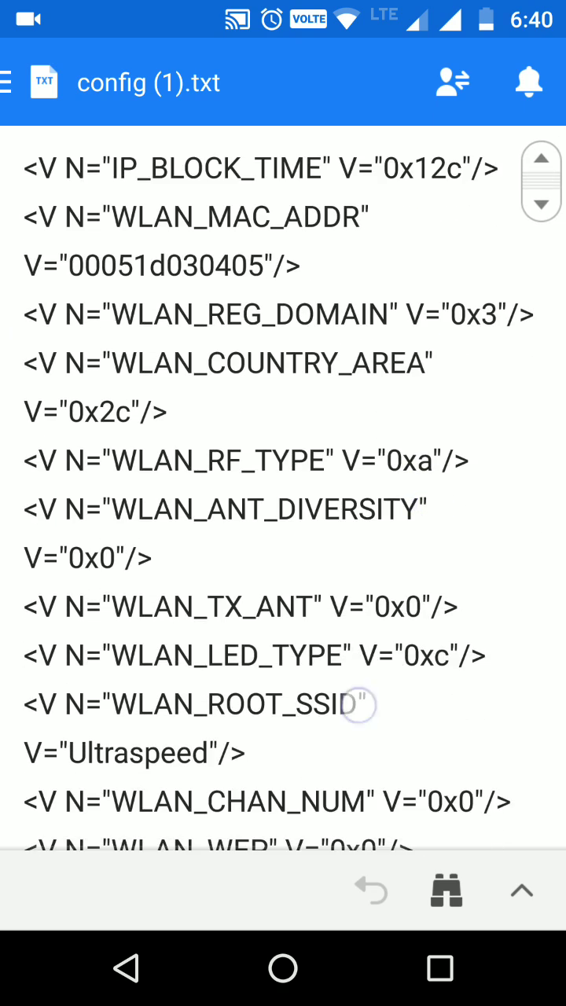
scroll(385, 539, down, 3)
scroll(400, 525, down, 1)
scroll(409, 519, down, 3)
scroll(410, 518, down, 2)
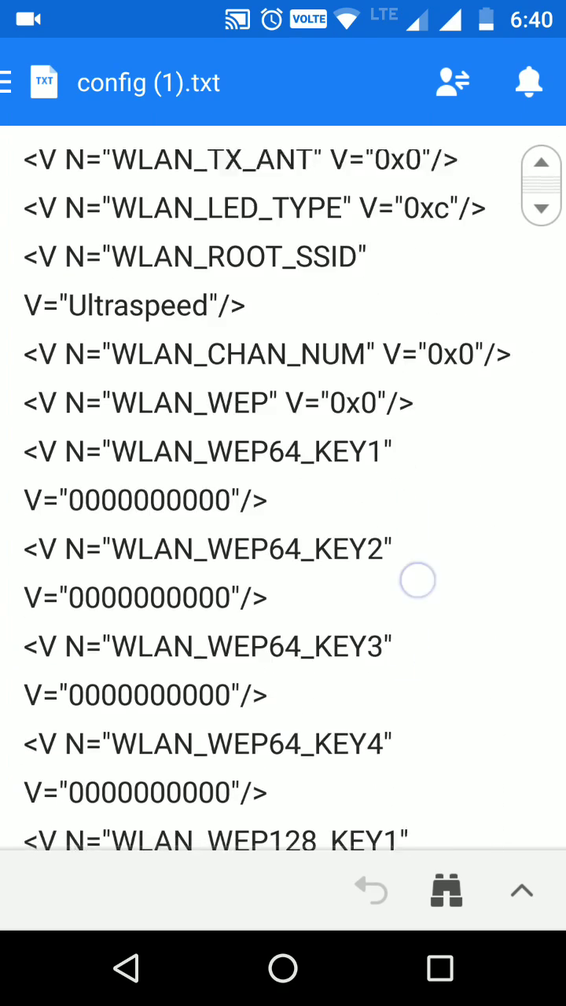
scroll(416, 579, down, 3)
scroll(409, 610, down, 1)
scroll(433, 579, down, 4)
scroll(410, 480, down, 3)
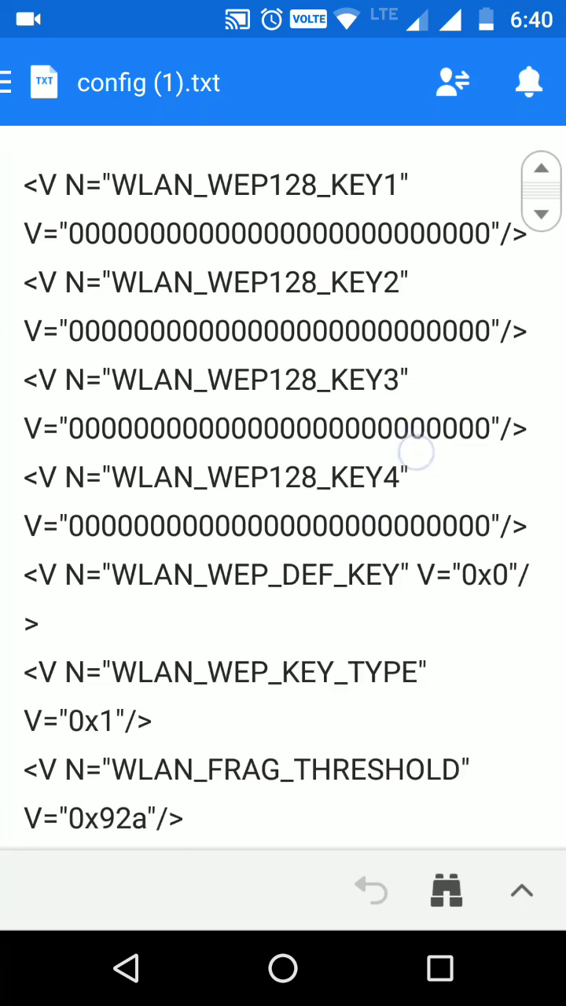
scroll(422, 461, down, 3)
scroll(422, 460, down, 2)
scroll(422, 445, down, 2)
scroll(423, 481, down, 4)
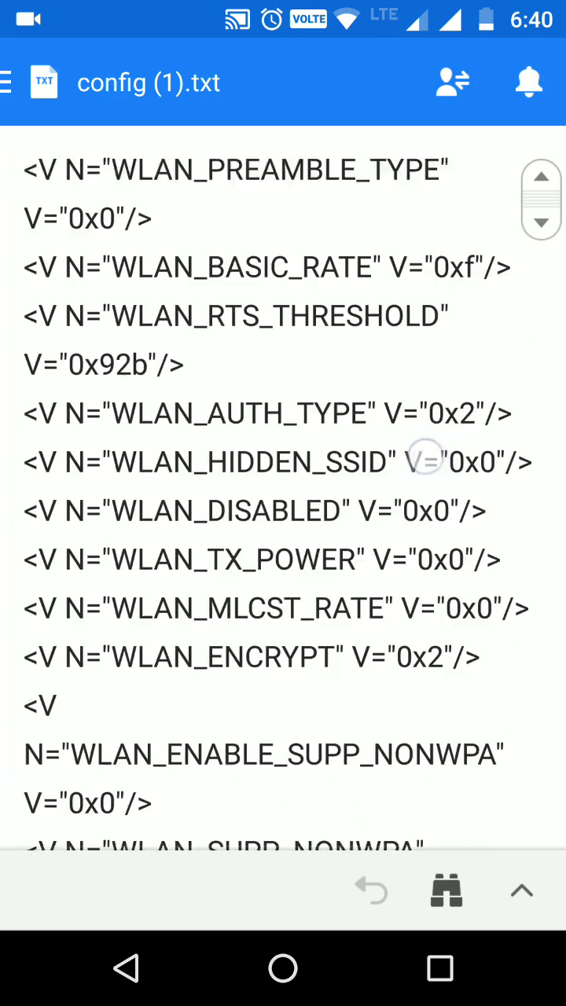
scroll(419, 456, down, 1)
scroll(406, 525, down, 2)
scroll(415, 647, down, 3)
scroll(381, 673, down, 2)
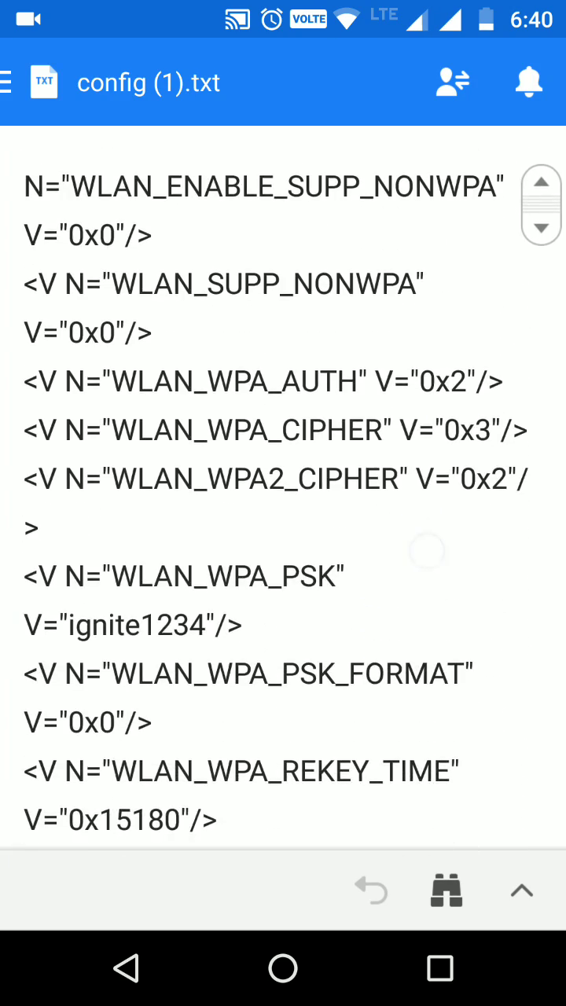
click(123, 635)
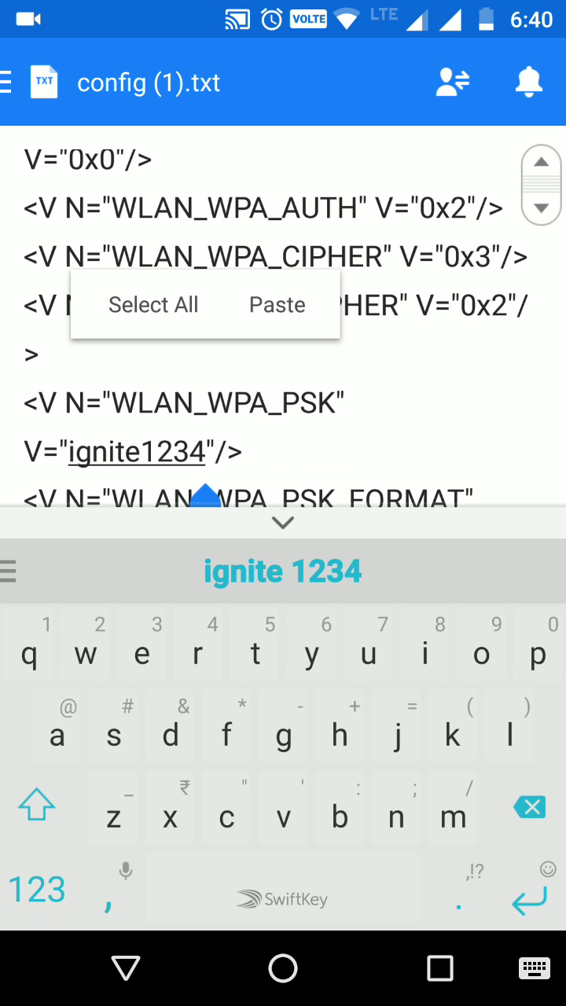
click(93, 452)
click(416, 454)
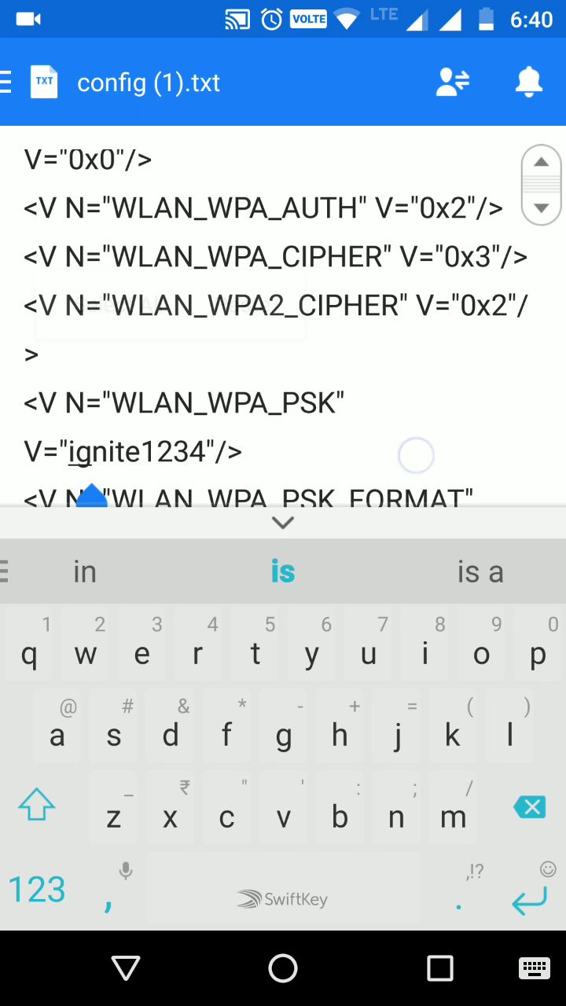
click(125, 967)
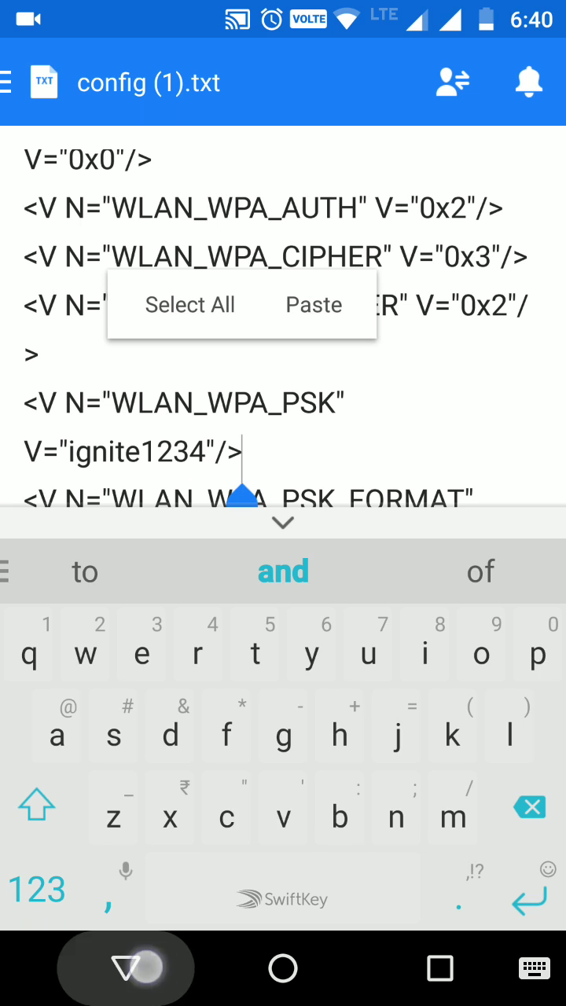